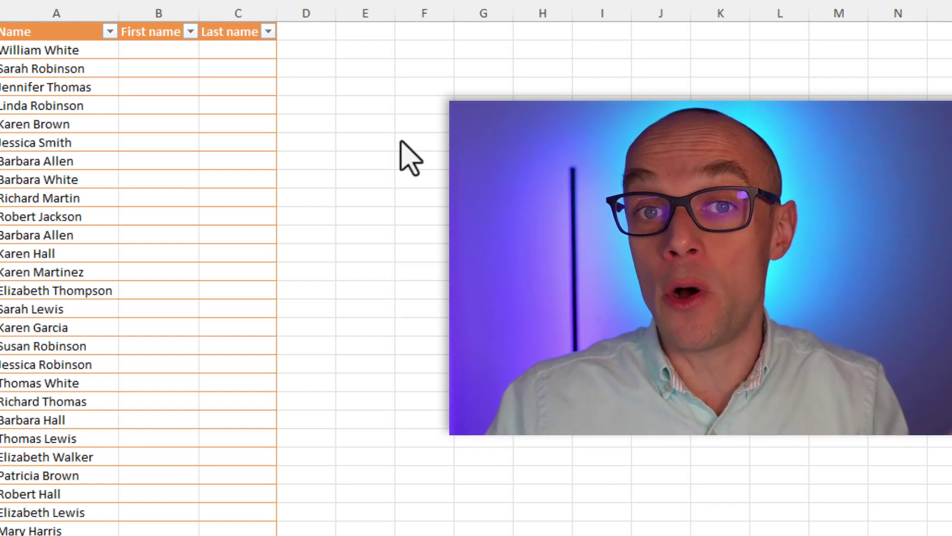
Select the empty First name and Last name columns, then the first full name in column A
left_click_drag(173, 11, 244, 5)
left_click(245, 5)
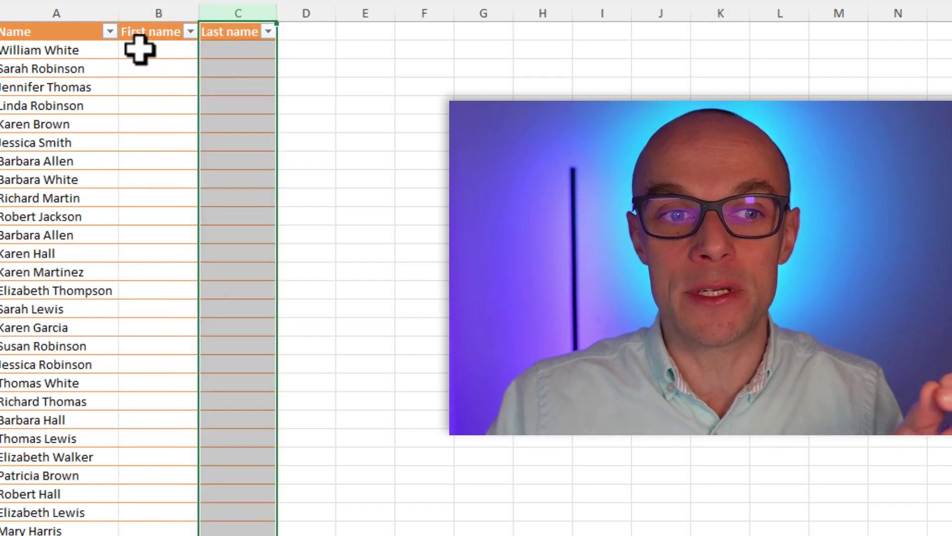
left_click(138, 49)
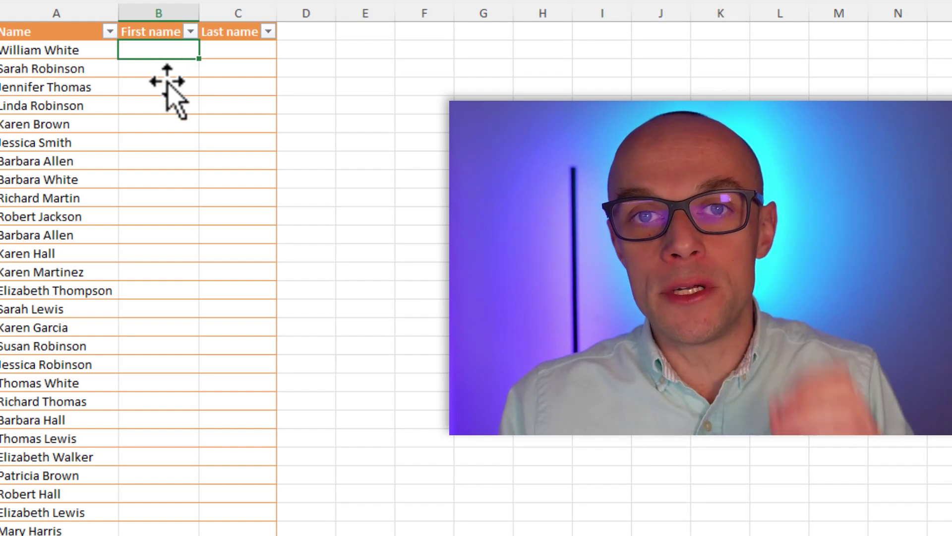
scroll(130, 74, "up", 1)
scroll(130, 75, "up", 2)
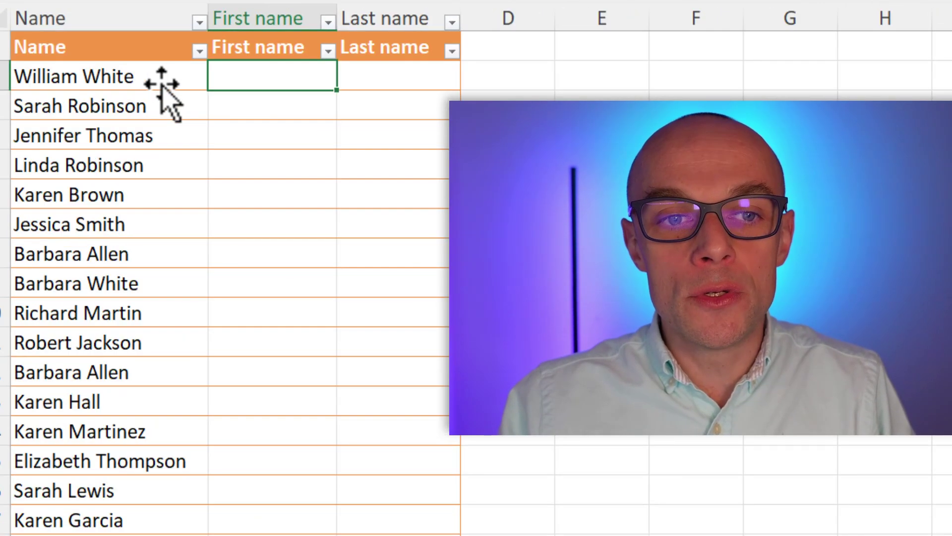
scroll(149, 84, "up", 1)
left_click(141, 82)
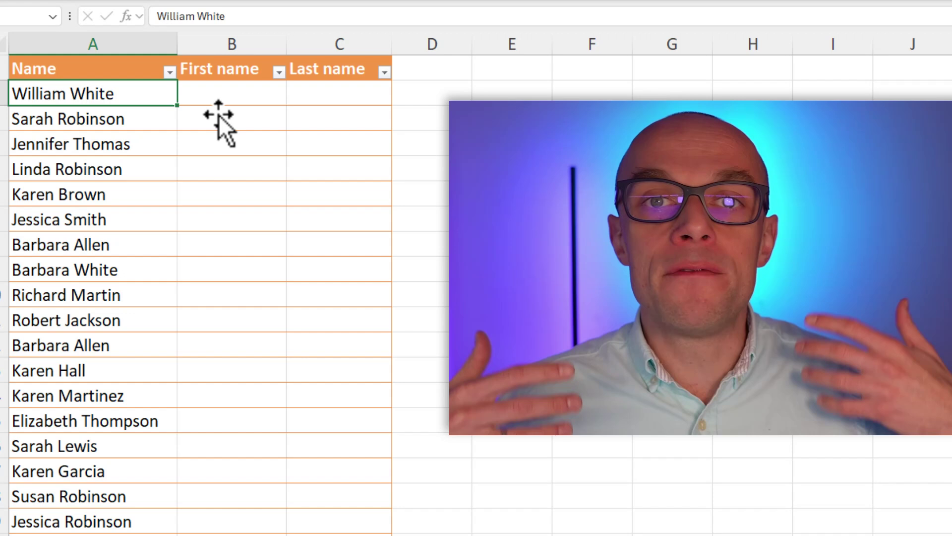
left_click(210, 88)
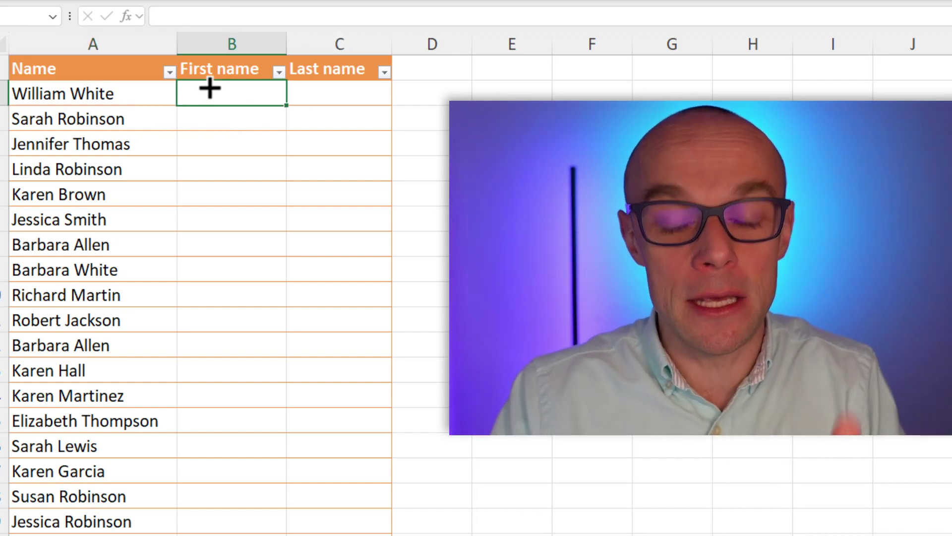
type("=te")
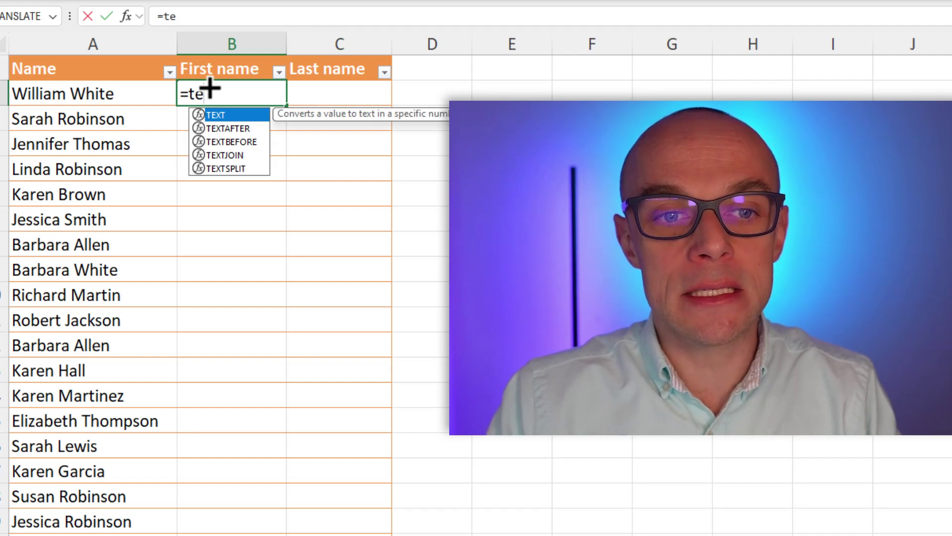
key("Down")
key("Down")
key("Tab")
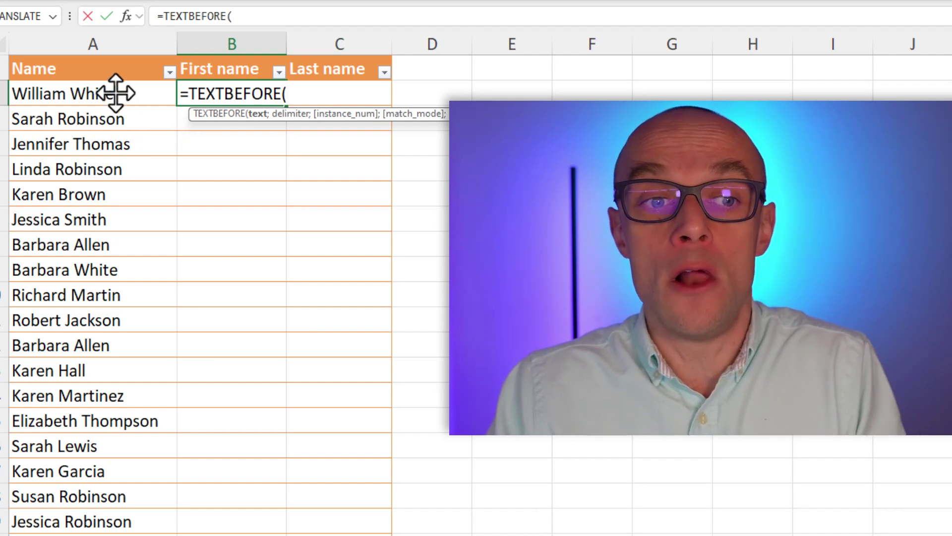
left_click(78, 94)
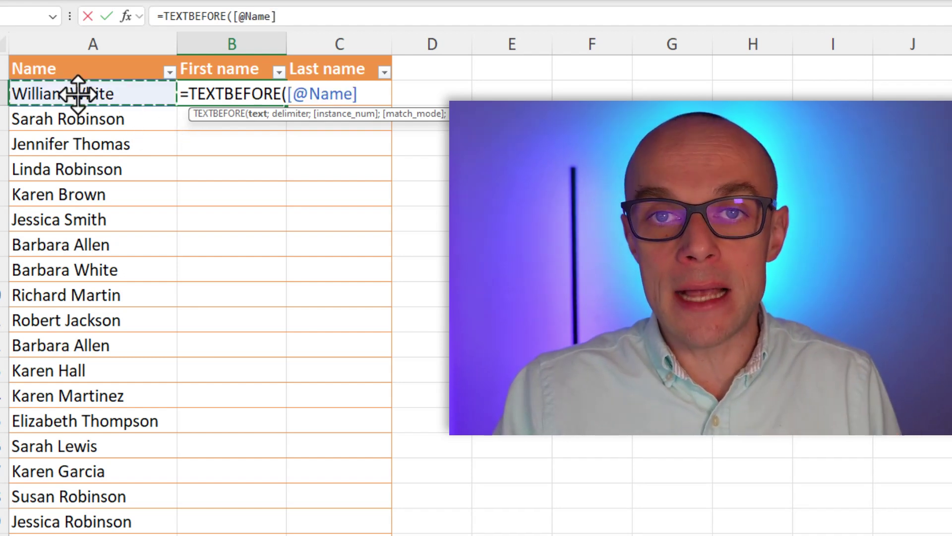
type(";")
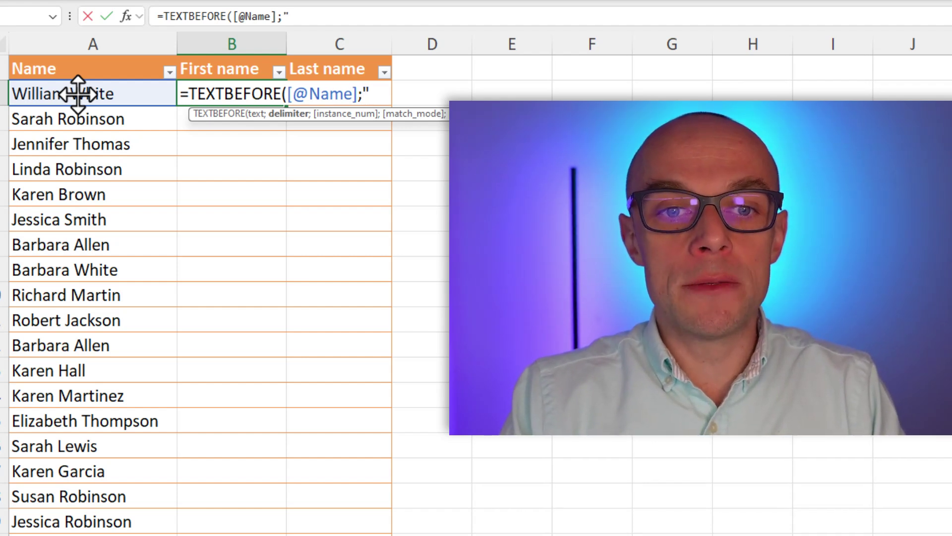
type(")")
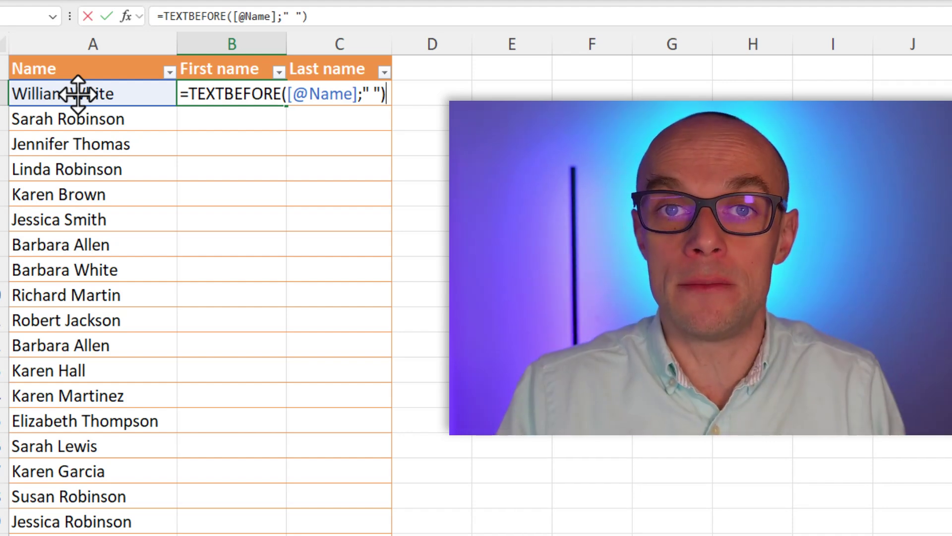
key("Return")
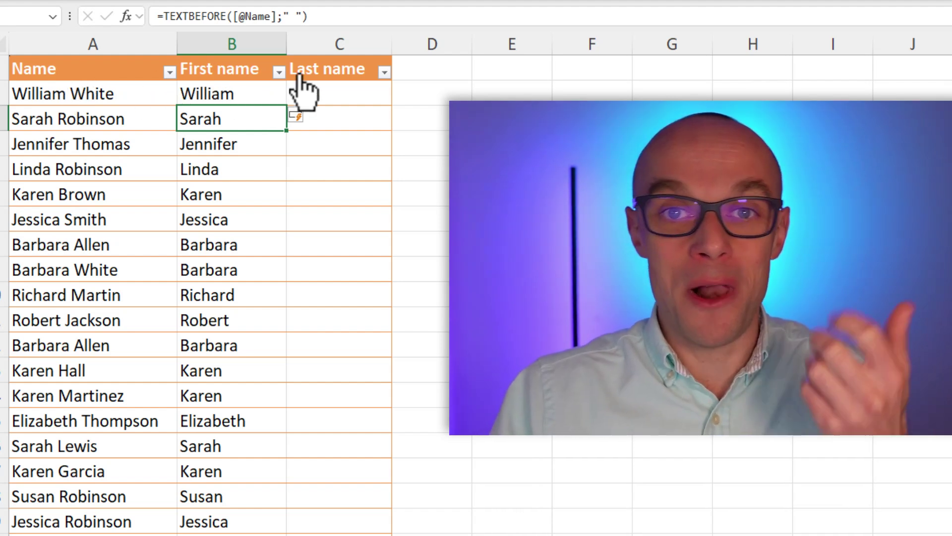
left_click(339, 92)
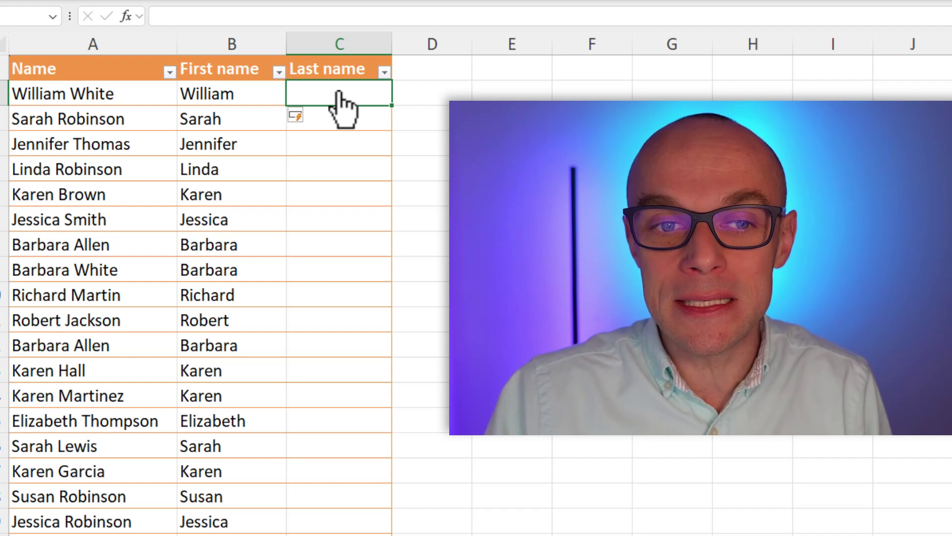
type("=")
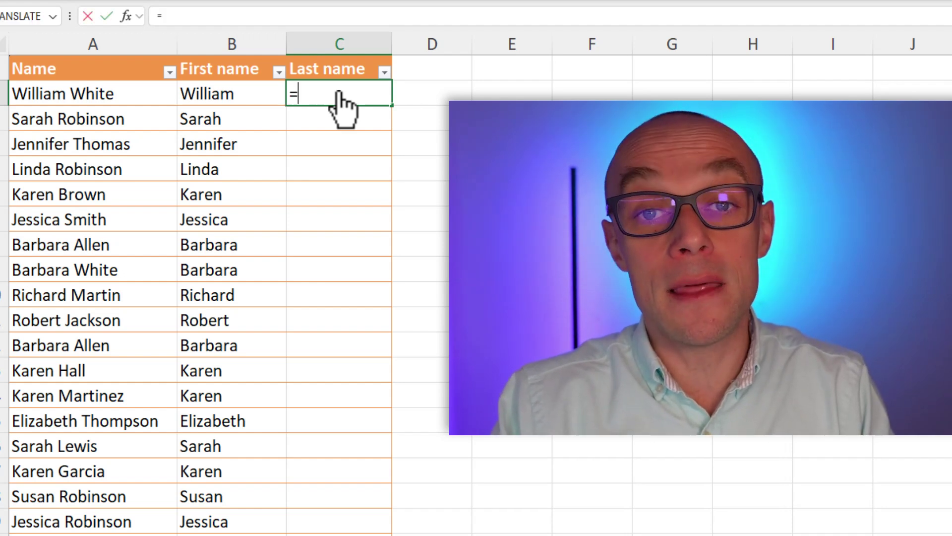
type("te")
key("Down")
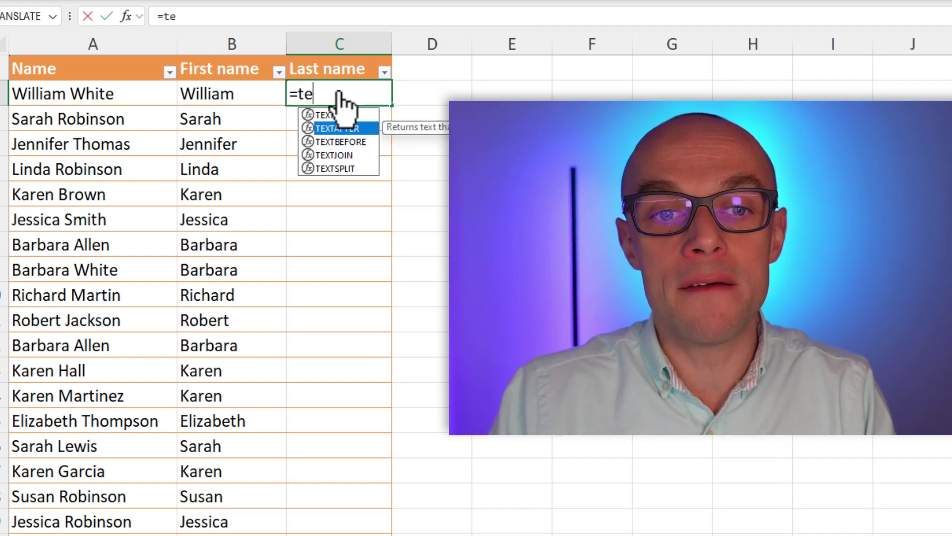
key("Tab")
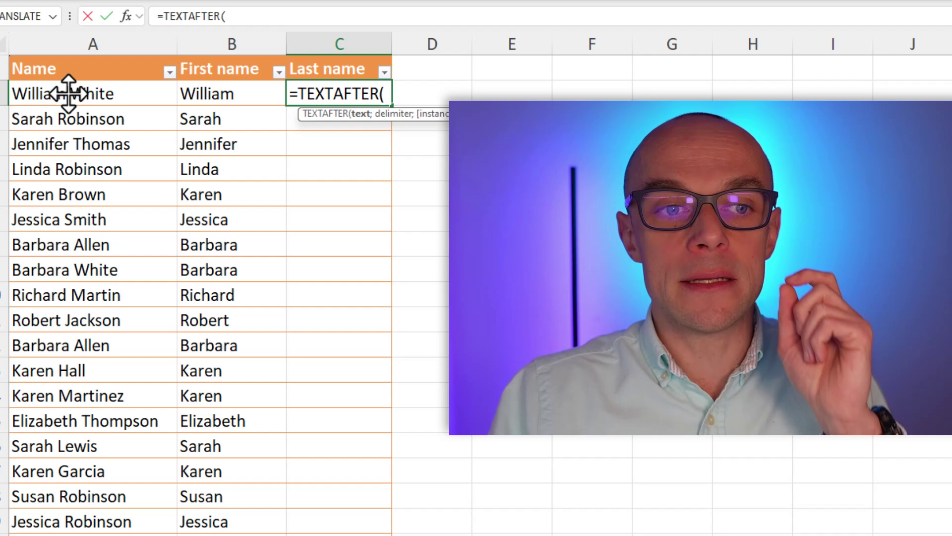
left_click(68, 93)
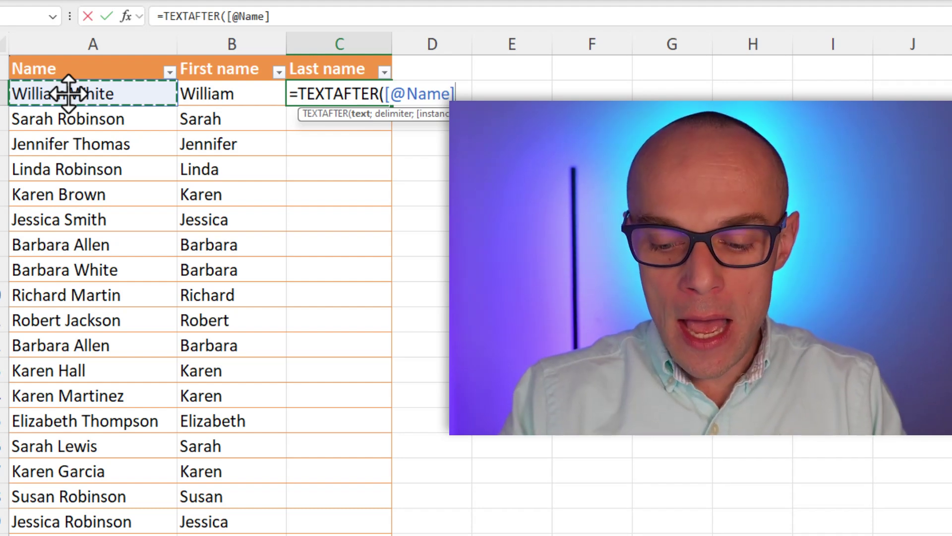
type(";")
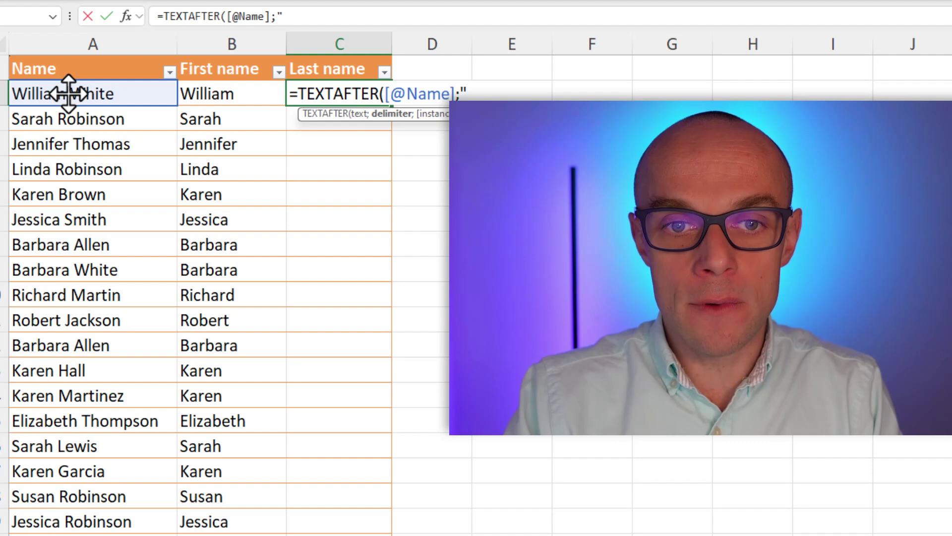
type("\" \")")
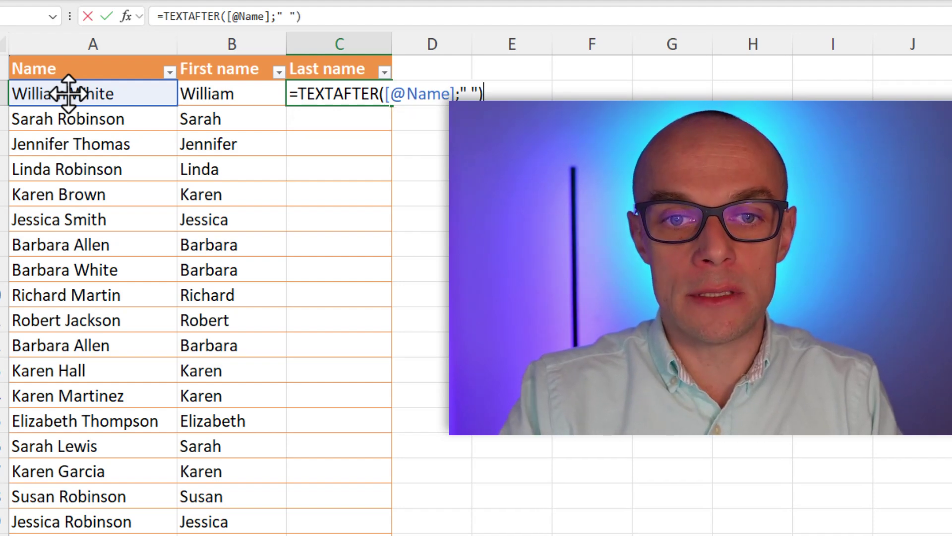
key("Return")
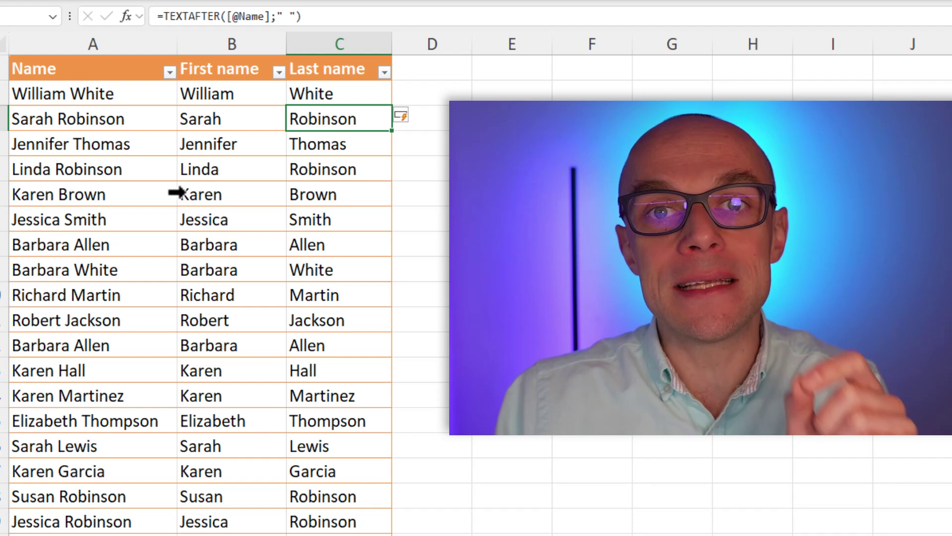
Type a new full name in the empty row below the last entry
left_click(83, 241)
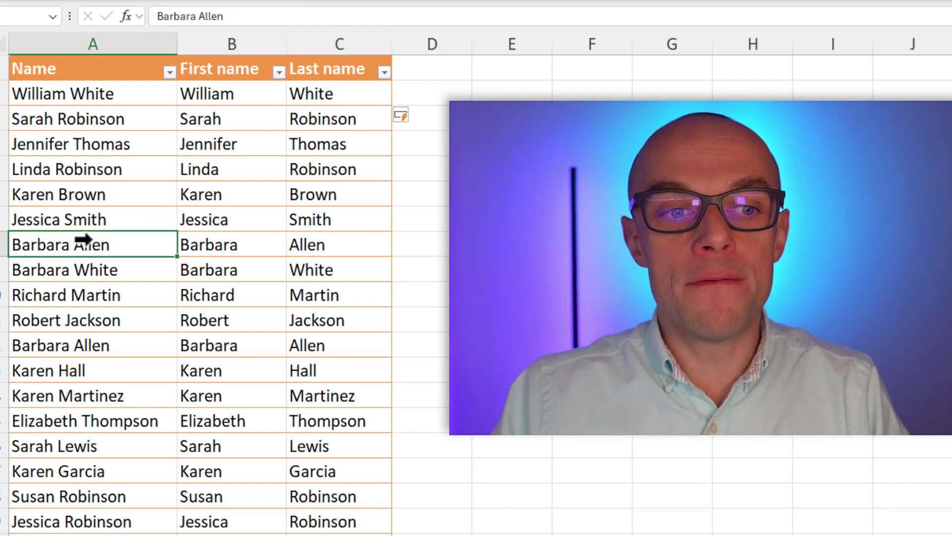
key("ctrl+Down")
left_click(57, 296)
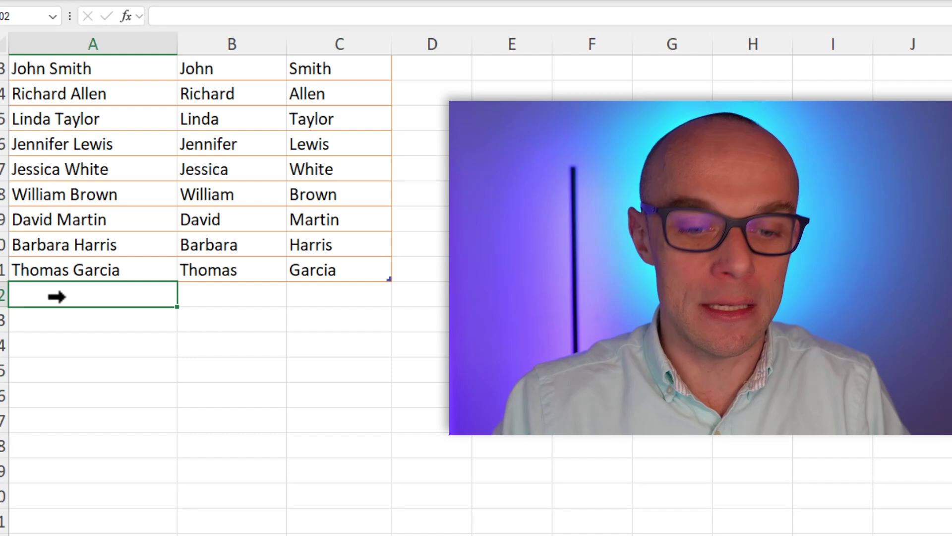
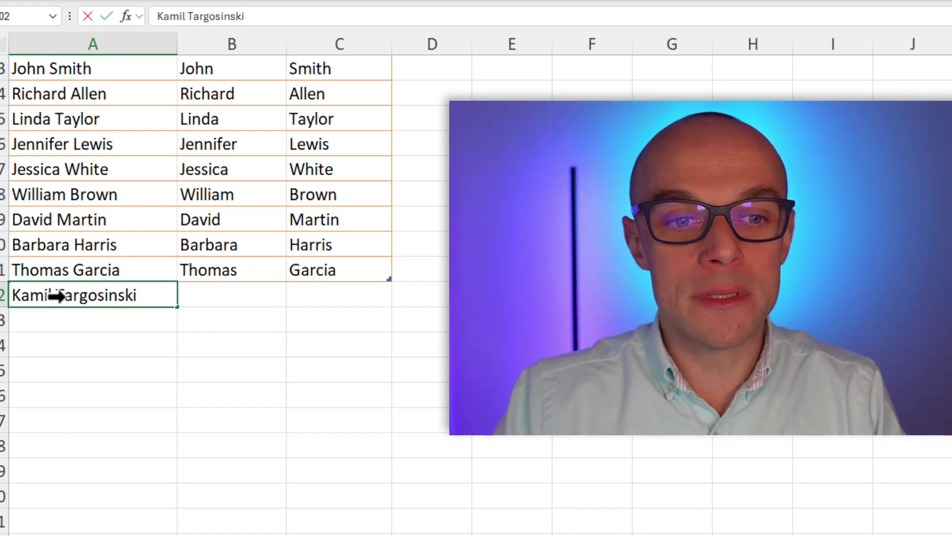
key("Tab")
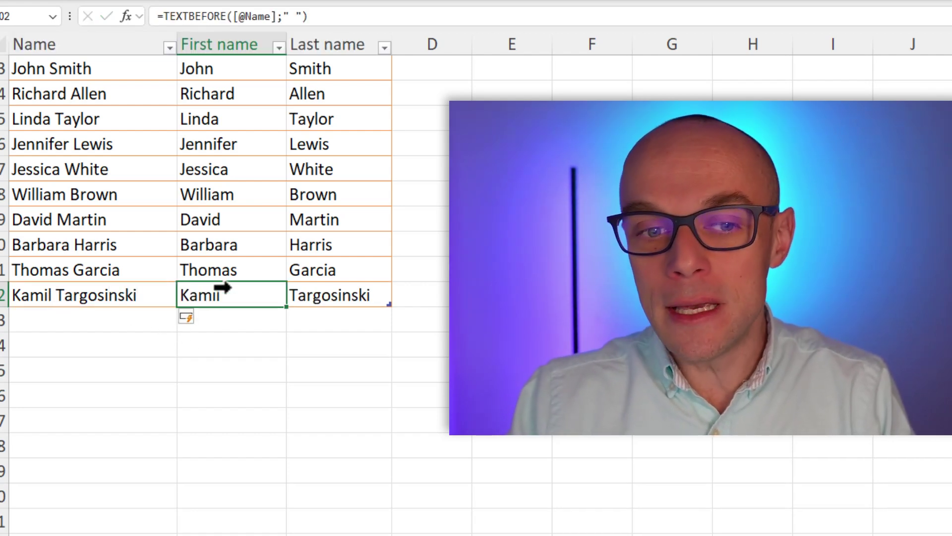